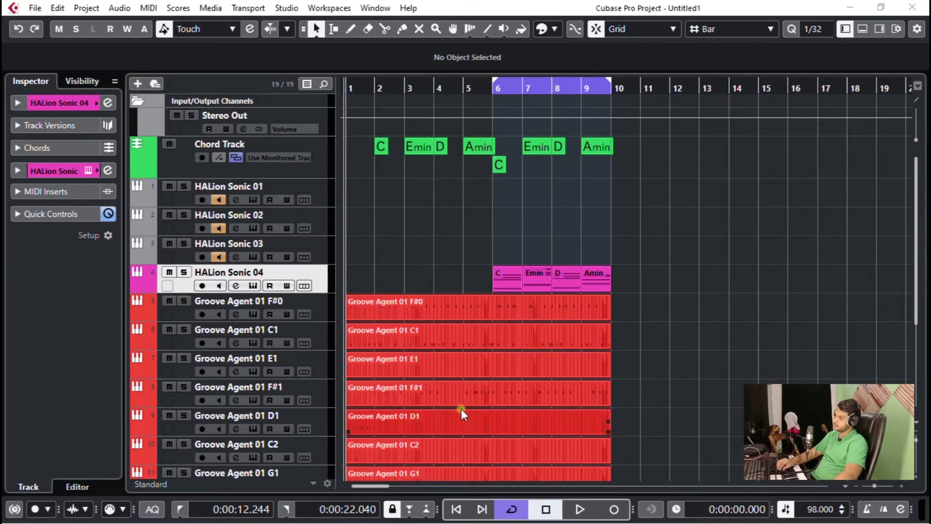
- Start playback, hide the Inspector, and look over the chord, HALion Sonic and Groove Agent tracks in the project
{"action": "key", "text": "space"}
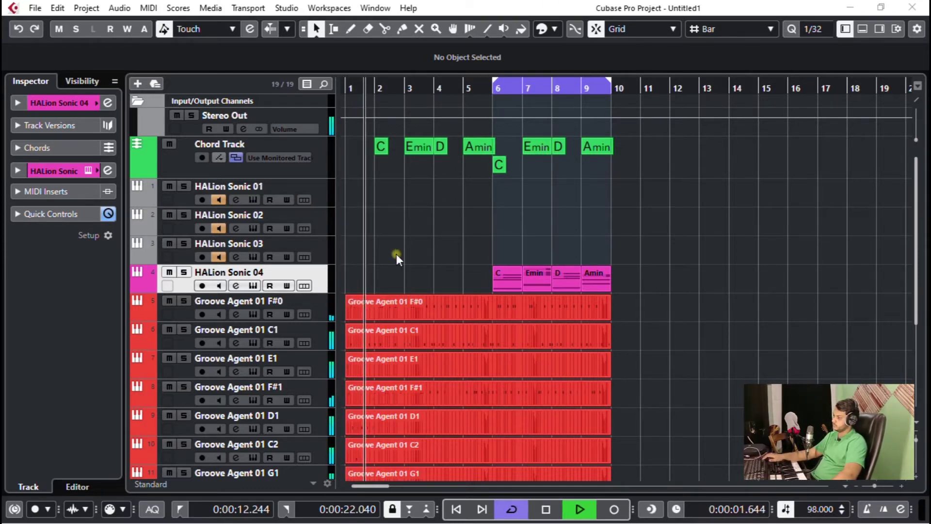
{"action": "scroll", "coordinate": [572, 279], "scroll_direction": "up", "scroll_amount": 3}
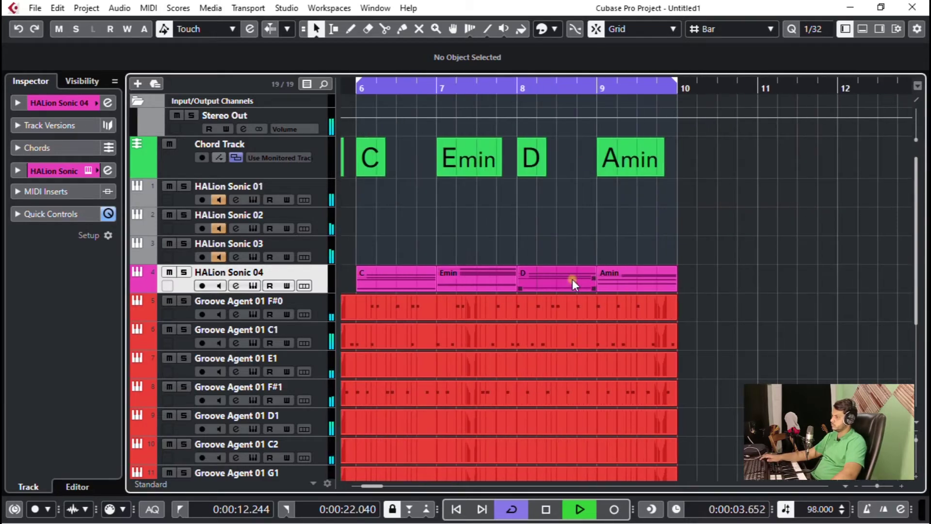
{"action": "left_click", "coordinate": [845, 28]}
{"action": "scroll", "coordinate": [636, 210], "scroll_direction": "down", "scroll_amount": 2}
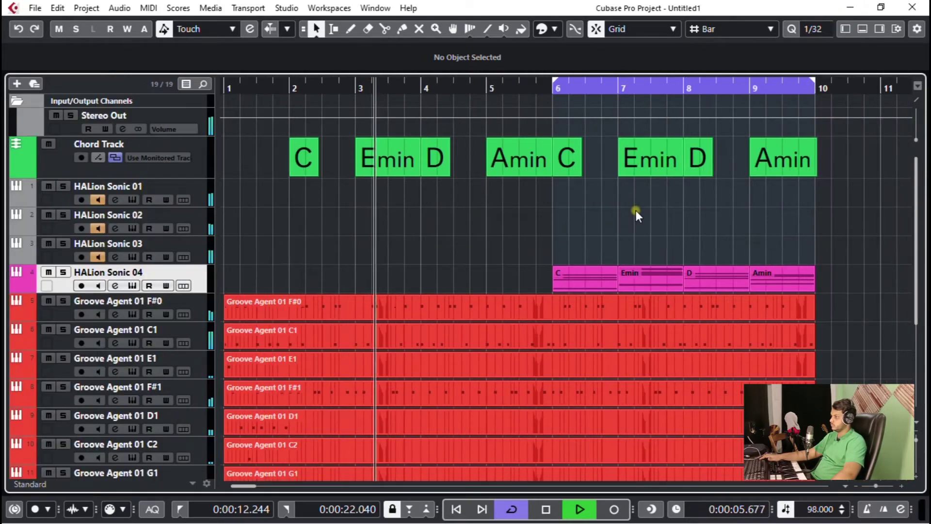
{"action": "scroll", "coordinate": [635, 211], "scroll_direction": "down", "scroll_amount": 1}
{"action": "scroll", "coordinate": [455, 263], "scroll_direction": "down", "scroll_amount": 3}
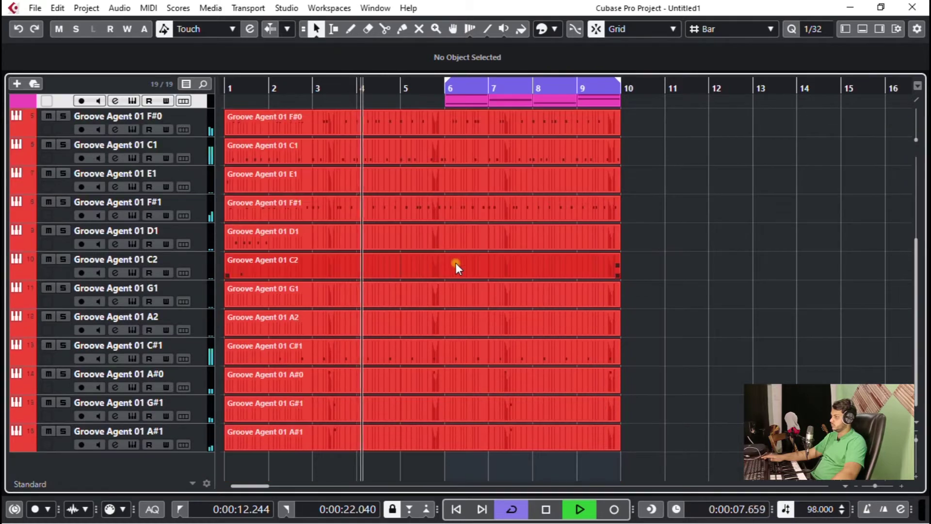
{"action": "scroll", "coordinate": [455, 263], "scroll_direction": "up", "scroll_amount": 3}
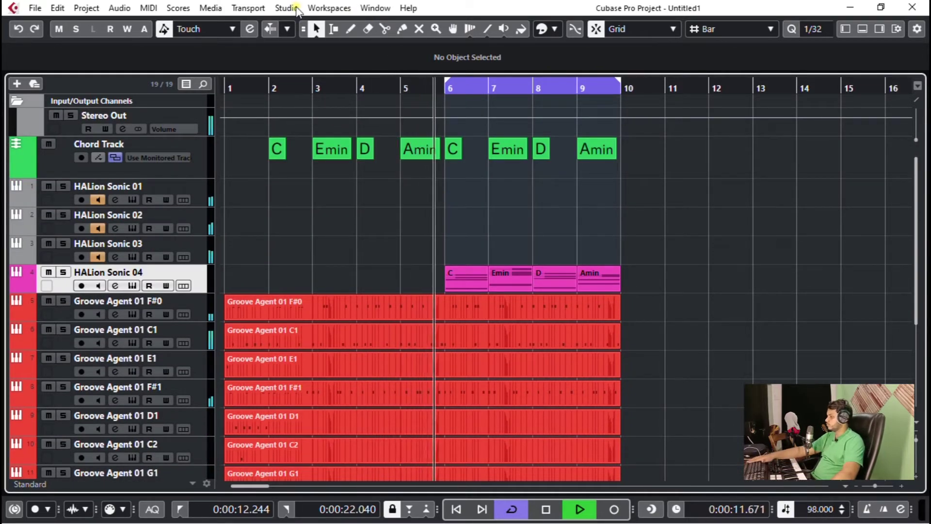
- View the channel levels in the MixConsole during playback, return to the project and stop playback
{"action": "key", "text": "F3"}
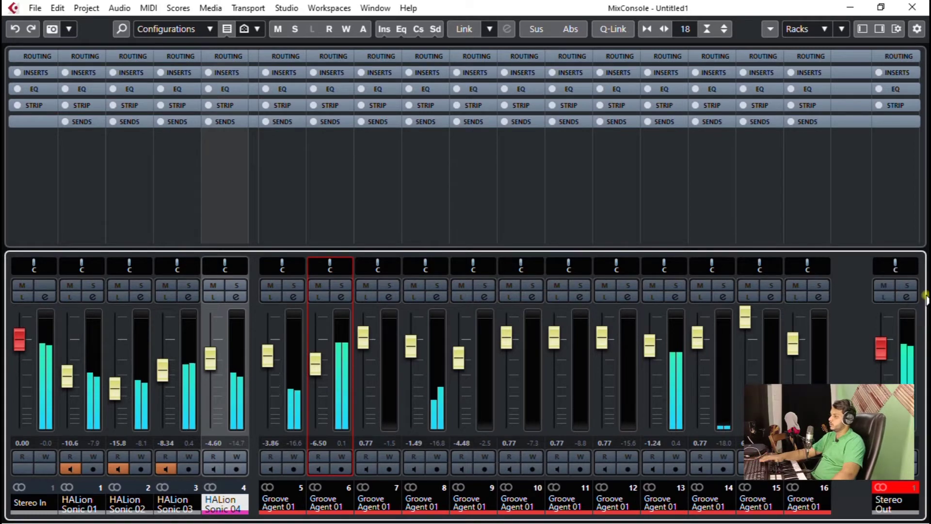
{"action": "key", "text": "F3"}
{"action": "key", "text": "space"}
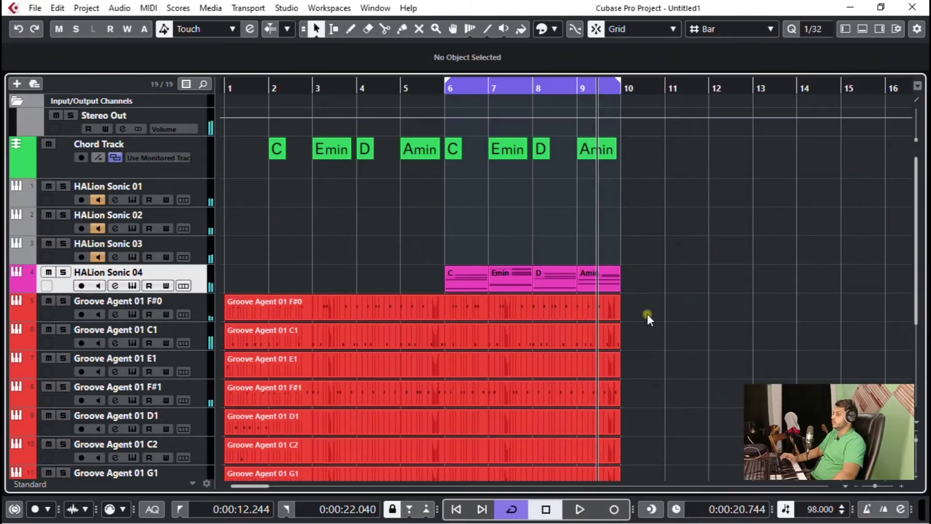
{"action": "scroll", "coordinate": [819, 317], "scroll_direction": "down", "scroll_amount": 5}
{"action": "scroll", "coordinate": [776, 322], "scroll_direction": "up", "scroll_amount": 2}
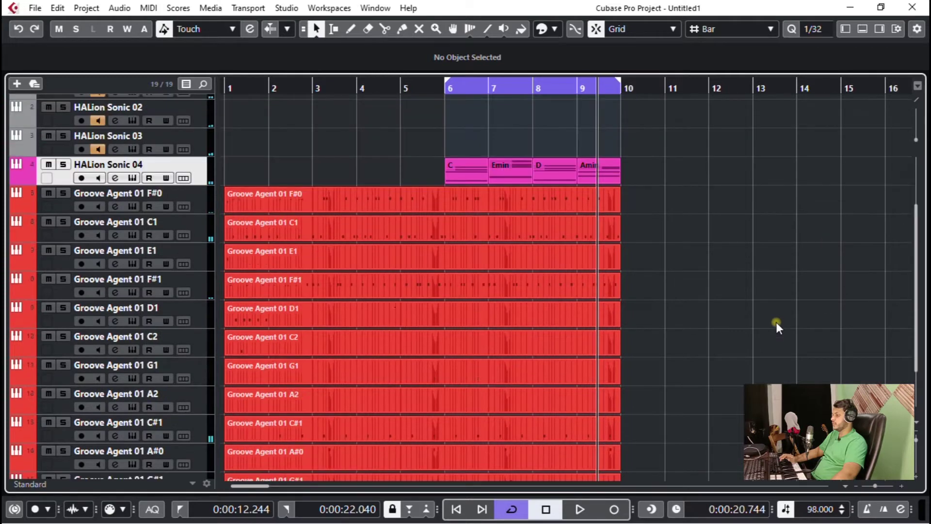
{"action": "scroll", "coordinate": [678, 250], "scroll_direction": "down", "scroll_amount": 3}
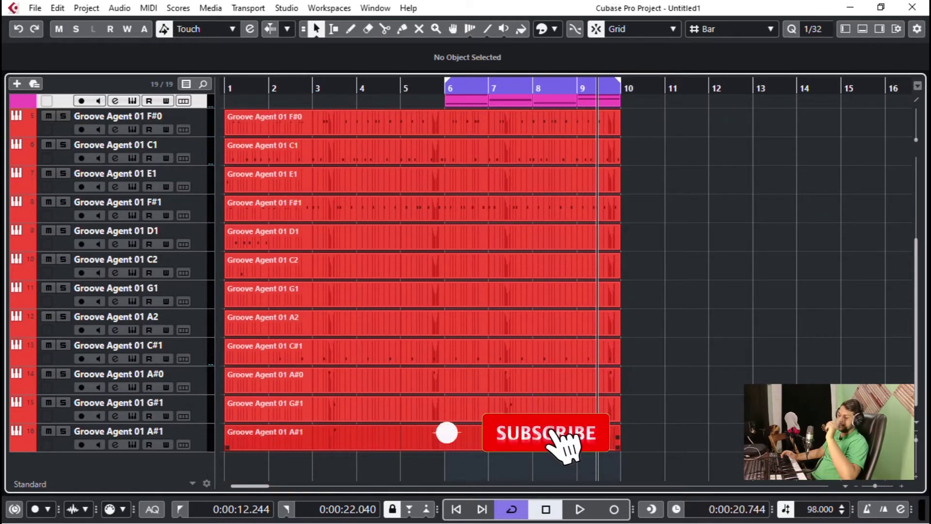
{"action": "scroll", "coordinate": [286, 156], "scroll_direction": "up", "scroll_amount": 5}
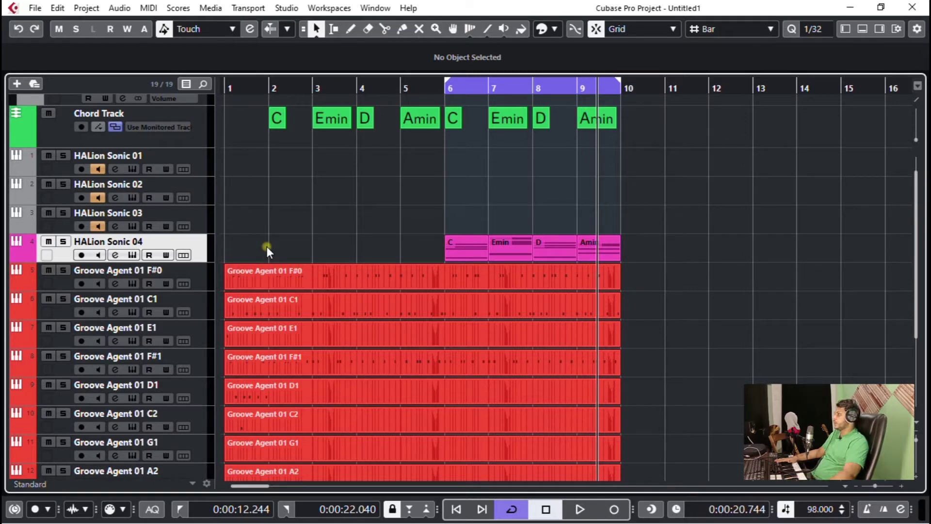
- Select all twelve Groove Agent tracks together, from Groove Agent 01 F#0 through Groove Agent 01 A#1
{"action": "scroll", "coordinate": [267, 247], "scroll_direction": "down", "scroll_amount": 5}
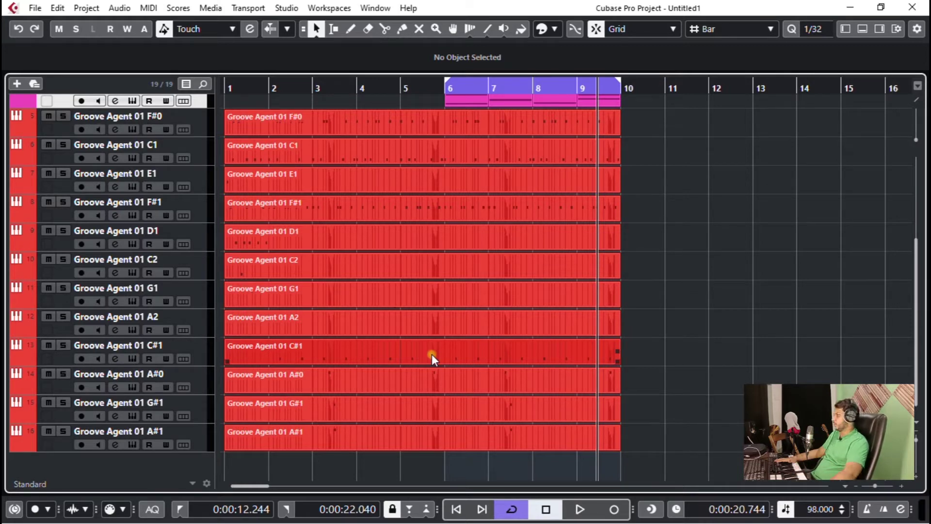
{"action": "left_click", "coordinate": [202, 133]}
{"action": "scroll", "coordinate": [202, 130], "scroll_direction": "up", "scroll_amount": 3}
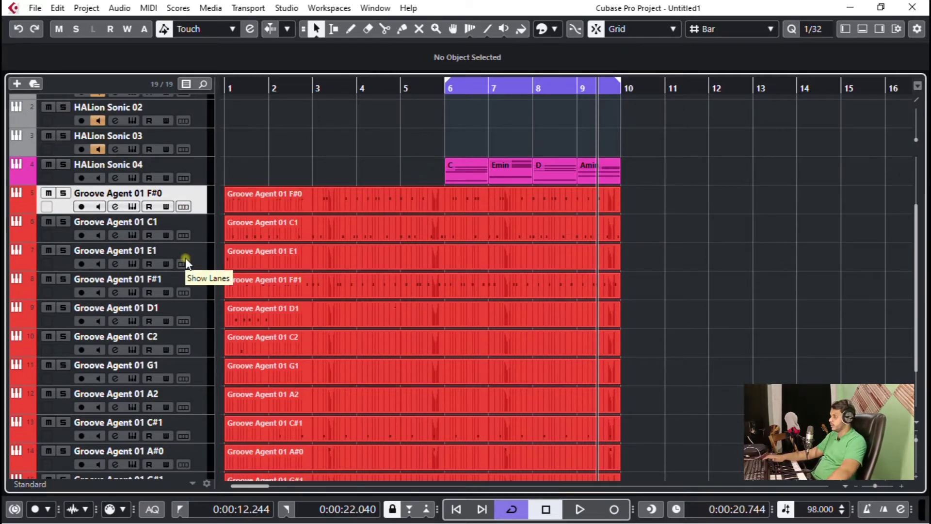
{"action": "left_click", "coordinate": [198, 225], "text": "shift"}
{"action": "left_click", "coordinate": [197, 267], "text": "shift"}
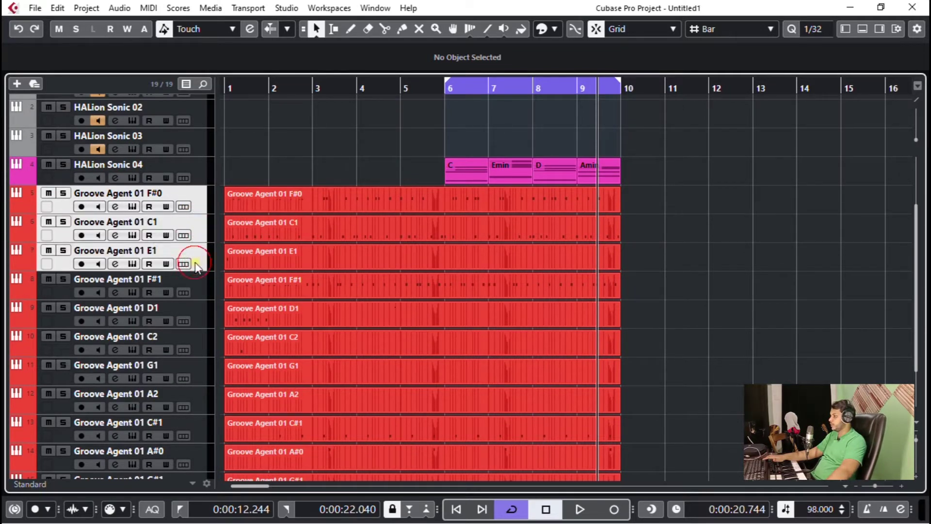
{"action": "left_click", "coordinate": [199, 287], "text": "shift"}
{"action": "left_click", "coordinate": [195, 321], "text": "shift"}
{"action": "left_click", "coordinate": [192, 340], "text": "shift"}
{"action": "left_click", "coordinate": [193, 369], "text": "shift"}
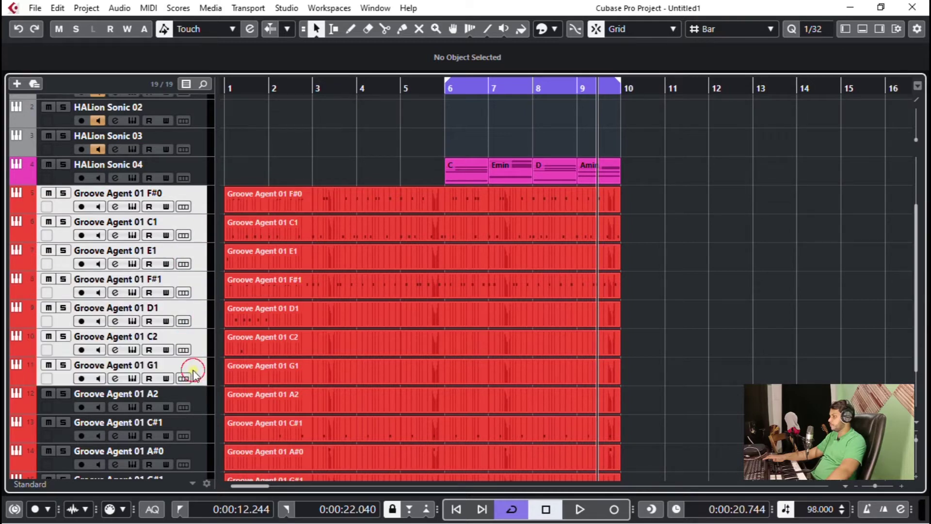
{"action": "left_click", "coordinate": [194, 395], "text": "shift"}
{"action": "scroll", "coordinate": [210, 372], "scroll_direction": "down", "scroll_amount": 3}
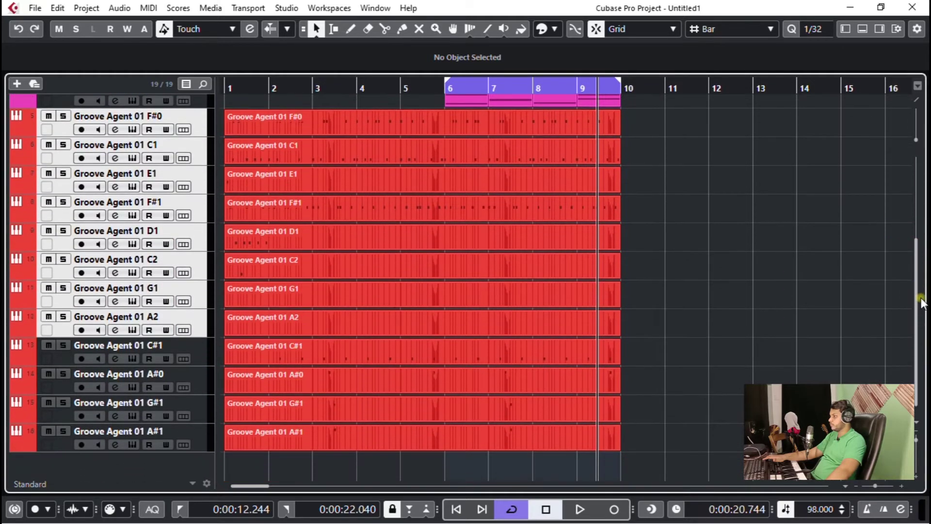
{"action": "left_click", "coordinate": [193, 350], "text": "shift"}
{"action": "left_click", "coordinate": [189, 381], "text": "shift"}
{"action": "left_click", "coordinate": [197, 405], "text": "shift"}
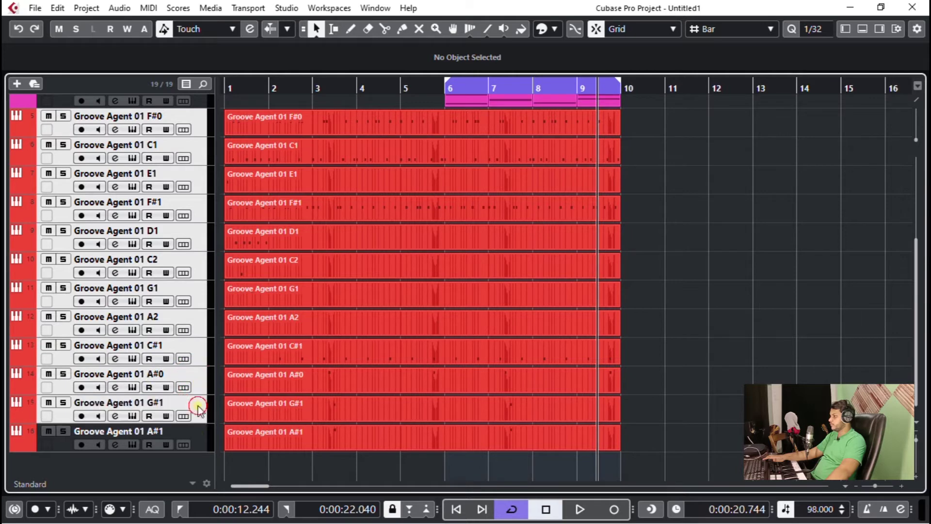
{"action": "left_click", "coordinate": [188, 431], "text": "shift"}
{"action": "left_click", "coordinate": [155, 458]}
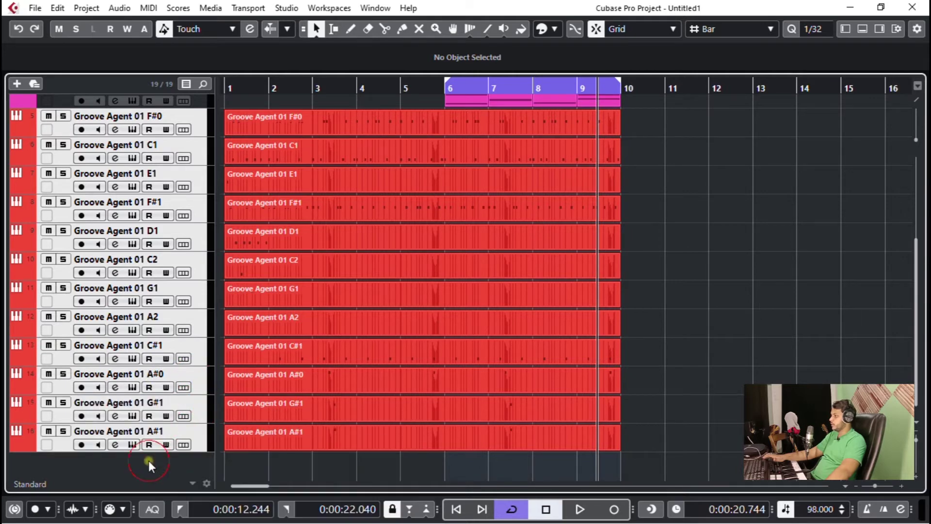
{"action": "left_click", "coordinate": [289, 321]}
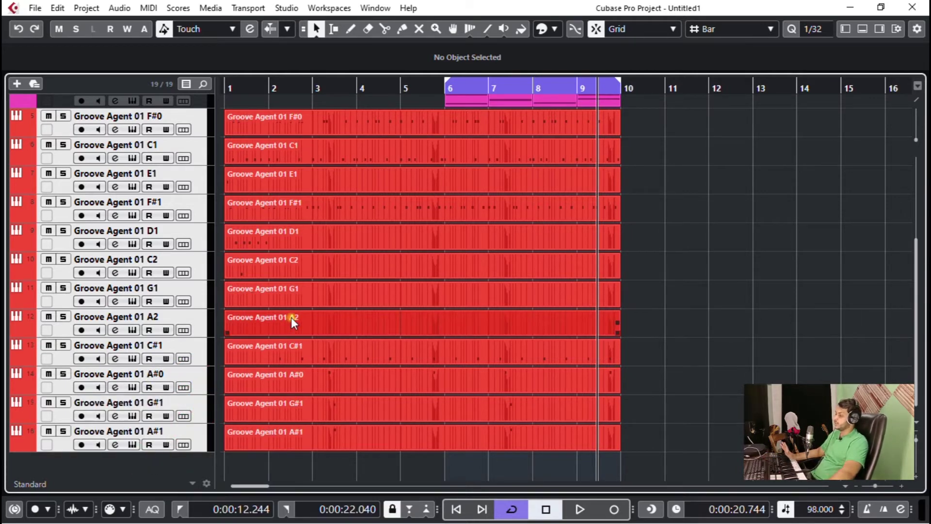
- Add a VCA fader to the selected Groove Agent channels and select the new VCA track
{"action": "right_click", "coordinate": [165, 473]}
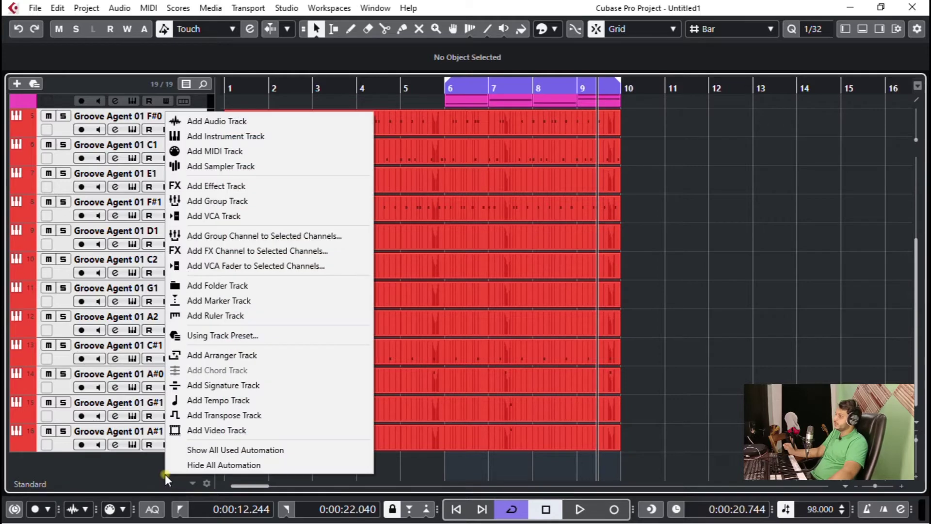
{"action": "left_click", "coordinate": [192, 270]}
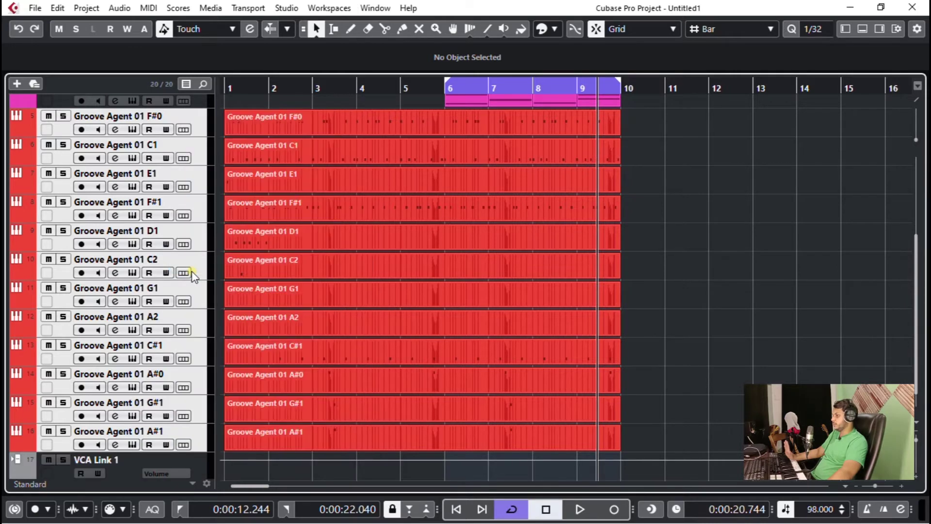
{"action": "left_click", "coordinate": [727, 335]}
{"action": "scroll", "coordinate": [724, 334], "scroll_direction": "down", "scroll_amount": 1}
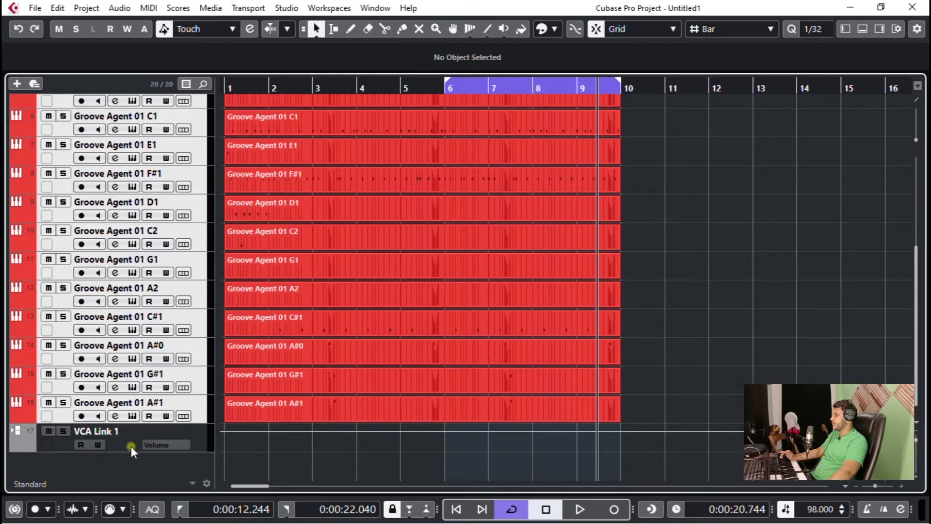
{"action": "left_click", "coordinate": [126, 442]}
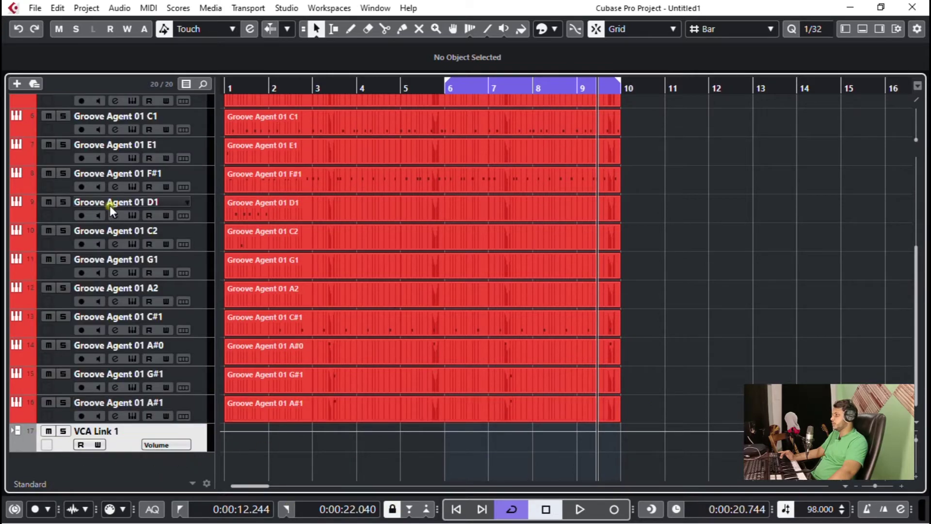
- Show the MixConsole and lower the Stereo Out fader to -15.4 dB
{"action": "scroll", "coordinate": [159, 287], "scroll_direction": "up", "scroll_amount": 4}
{"action": "scroll", "coordinate": [333, 324], "scroll_direction": "down", "scroll_amount": 3}
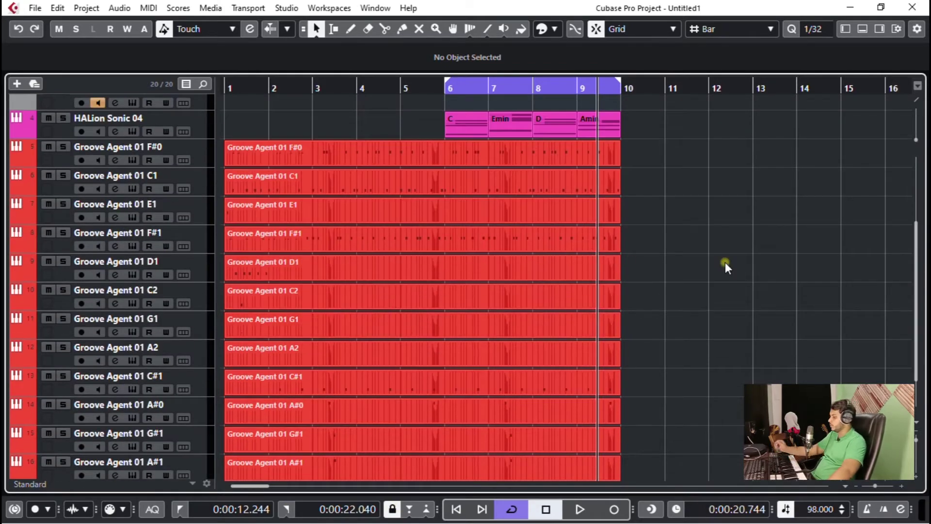
{"action": "key", "text": "F3"}
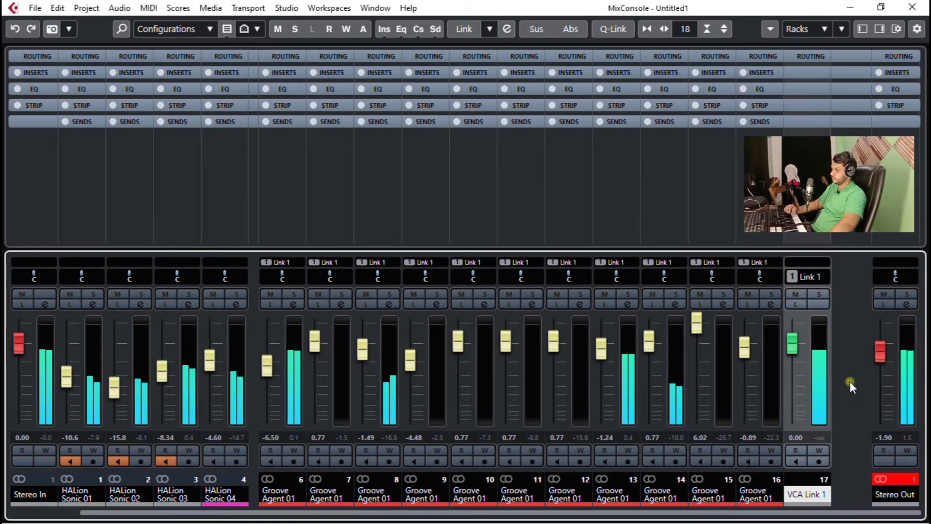
{"action": "left_click_drag", "start_coordinate": [880, 358], "coordinate": [878, 388]}
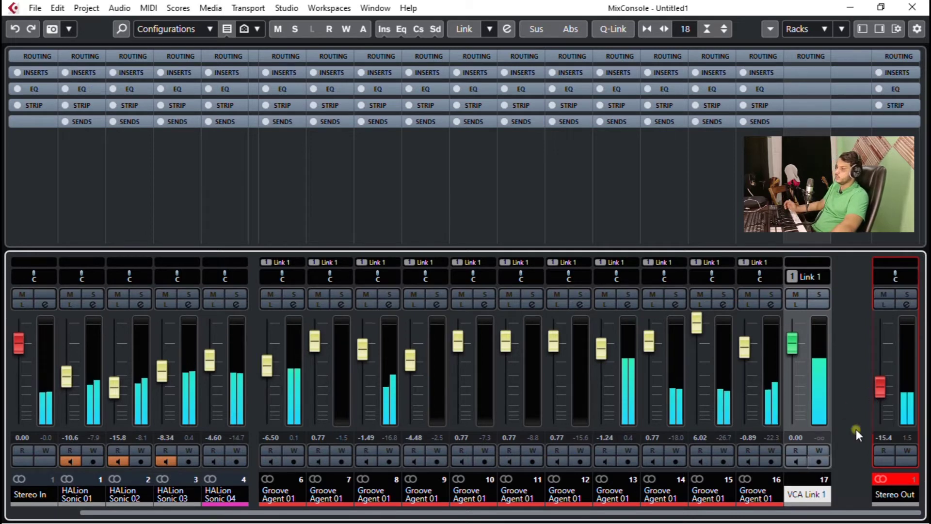
{"action": "scroll", "coordinate": [870, 386], "scroll_direction": "down", "scroll_amount": 1}
{"action": "scroll", "coordinate": [880, 386], "scroll_direction": "down", "scroll_amount": 1}
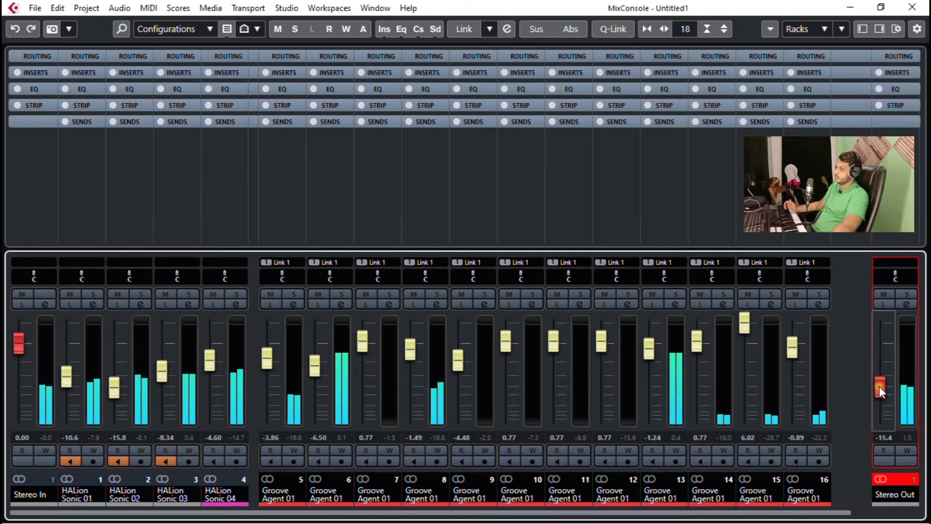
- Sweep the VCA fader up to 6.02 dB and down to about -21.1 dB, leaving it at -2.49 dB
{"action": "scroll", "coordinate": [880, 386], "scroll_direction": "up", "scroll_amount": 1}
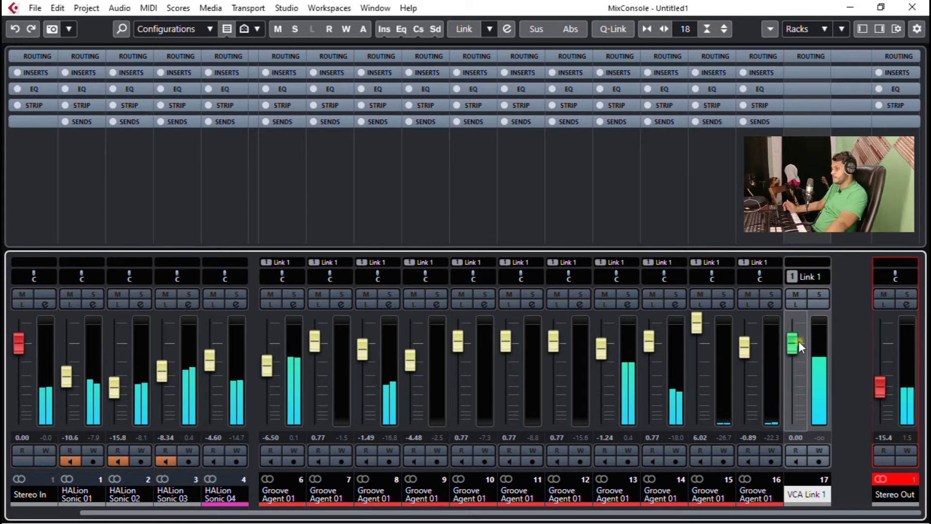
{"action": "left_click_drag", "start_coordinate": [793, 343], "coordinate": [792, 313]}
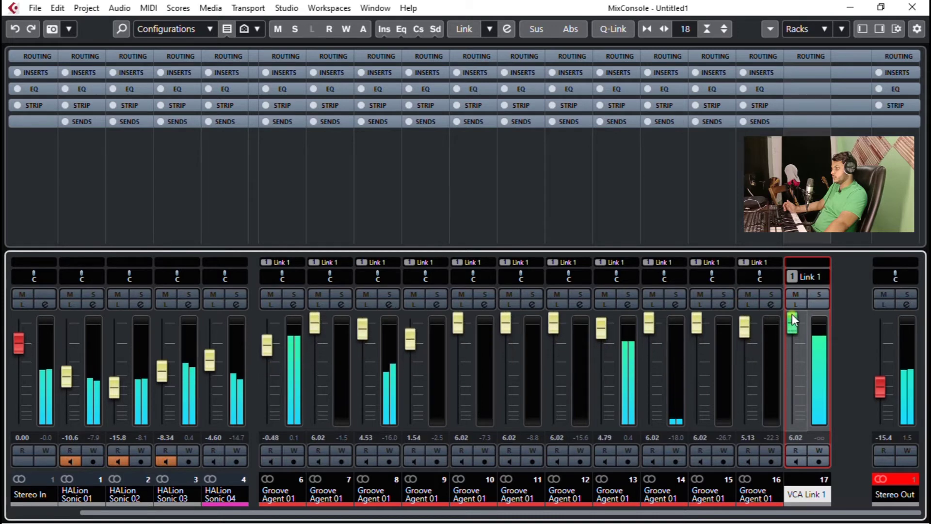
{"action": "scroll", "coordinate": [792, 314], "scroll_direction": "down", "scroll_amount": 10}
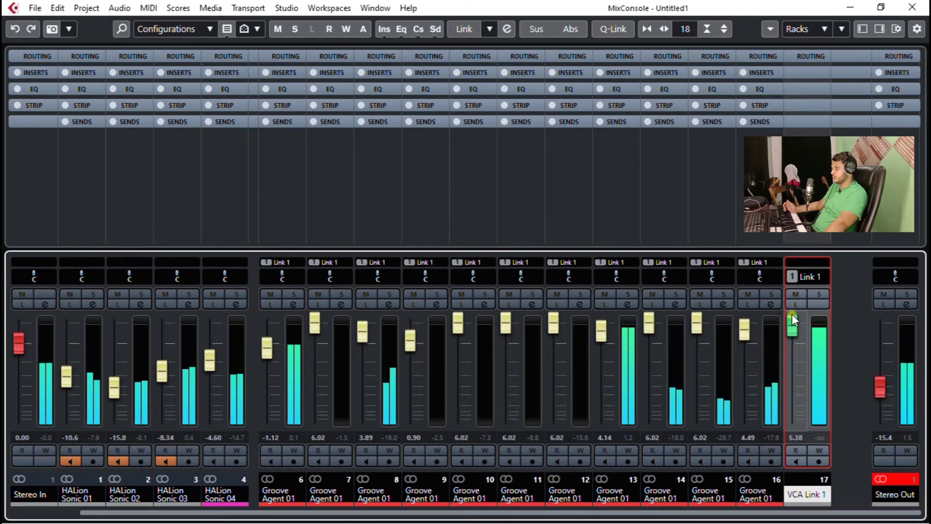
{"action": "scroll", "coordinate": [793, 313], "scroll_direction": "down", "scroll_amount": 12}
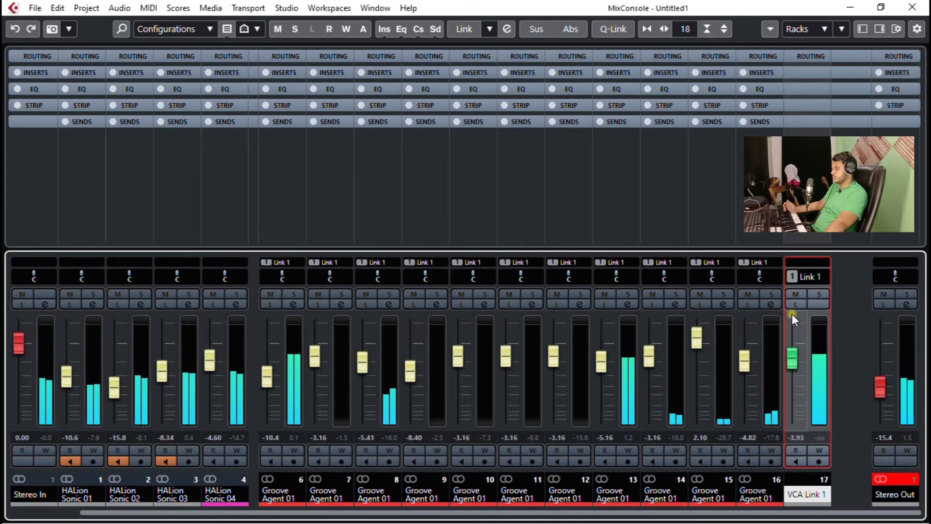
{"action": "scroll", "coordinate": [793, 313], "scroll_direction": "down", "scroll_amount": 12}
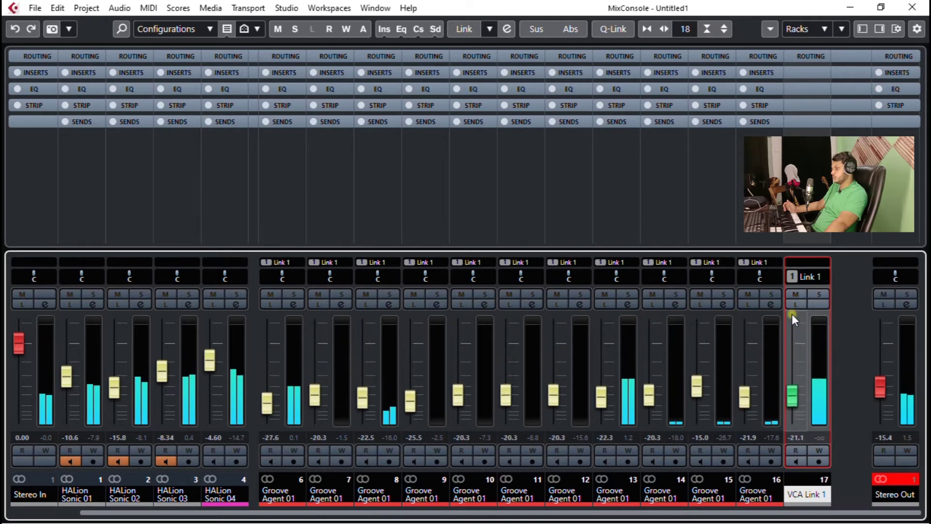
{"action": "scroll", "coordinate": [792, 313], "scroll_direction": "up", "scroll_amount": 20}
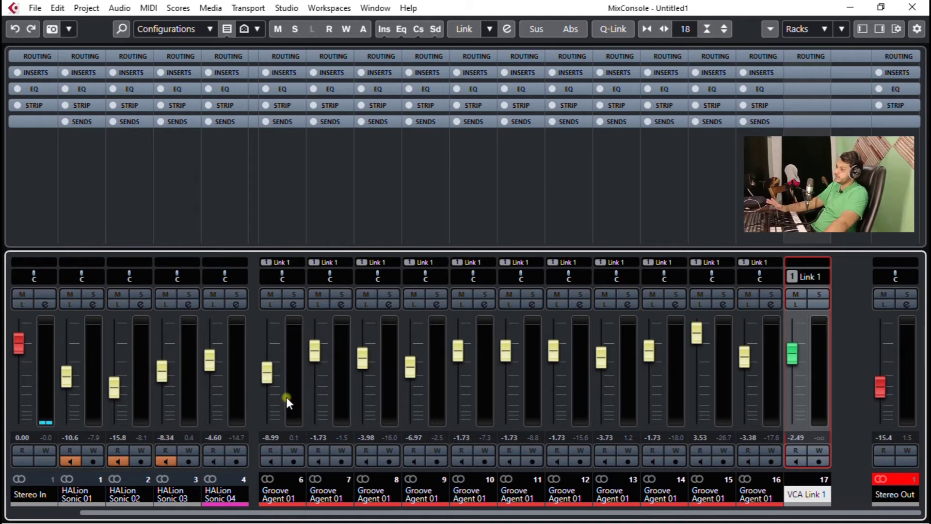
- Resume playback and raise the Groove Agent fader on channel 6 to 4.46 dB, settling it at 0.85 dB
{"action": "key", "text": "space"}
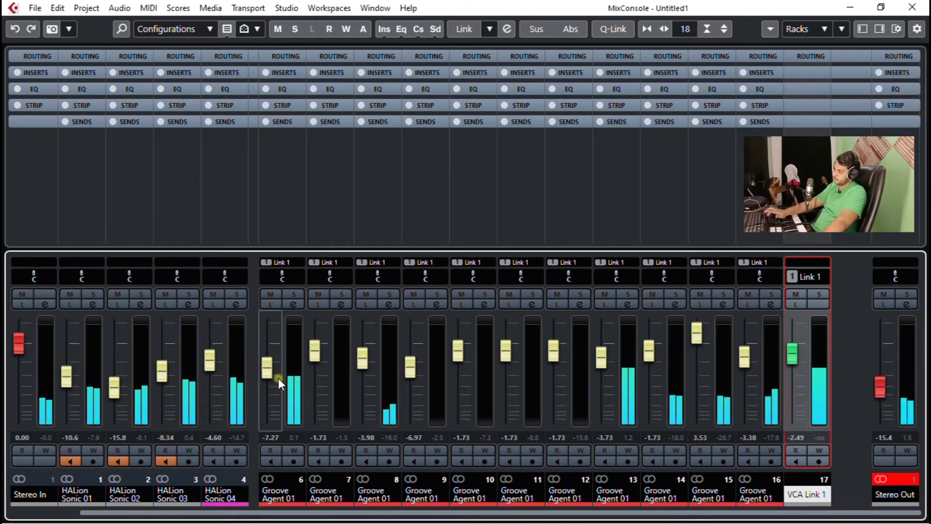
{"action": "scroll", "coordinate": [277, 377], "scroll_direction": "up", "scroll_amount": 10}
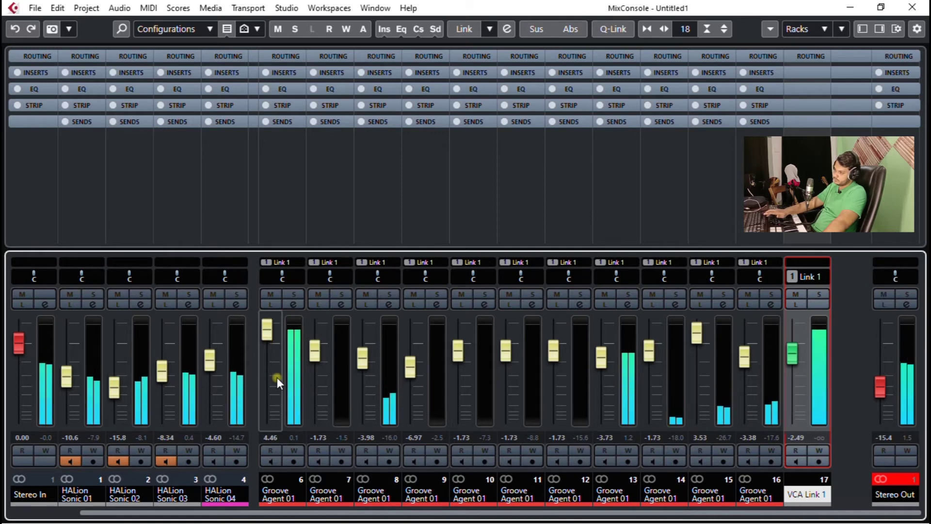
{"action": "scroll", "coordinate": [277, 379], "scroll_direction": "down", "scroll_amount": 1}
{"action": "scroll", "coordinate": [275, 379], "scroll_direction": "down", "scroll_amount": 2}
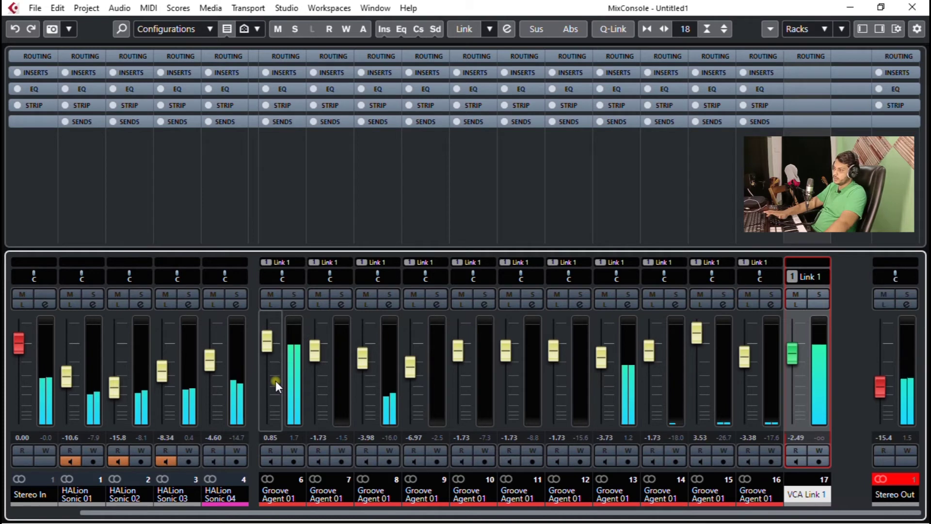
- Set the Stereo Out fader to -4.00 dB and sweep the VCA fader down to -28.1 dB and back up to -1.73 dB
{"action": "left_click_drag", "start_coordinate": [880, 386], "coordinate": [880, 344]}
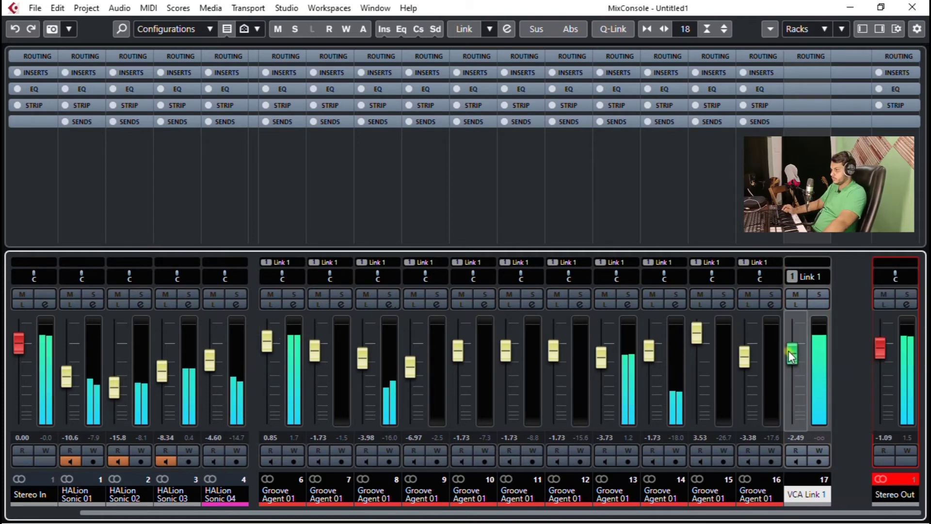
{"action": "scroll", "coordinate": [788, 351], "scroll_direction": "down", "scroll_amount": 5}
{"action": "scroll", "coordinate": [788, 351], "scroll_direction": "down", "scroll_amount": 12}
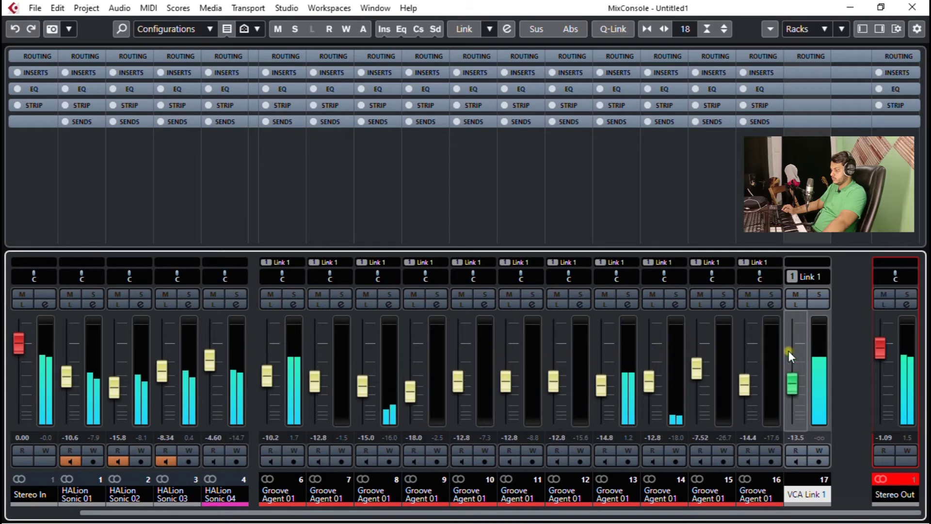
{"action": "scroll", "coordinate": [873, 344], "scroll_direction": "down", "scroll_amount": 3}
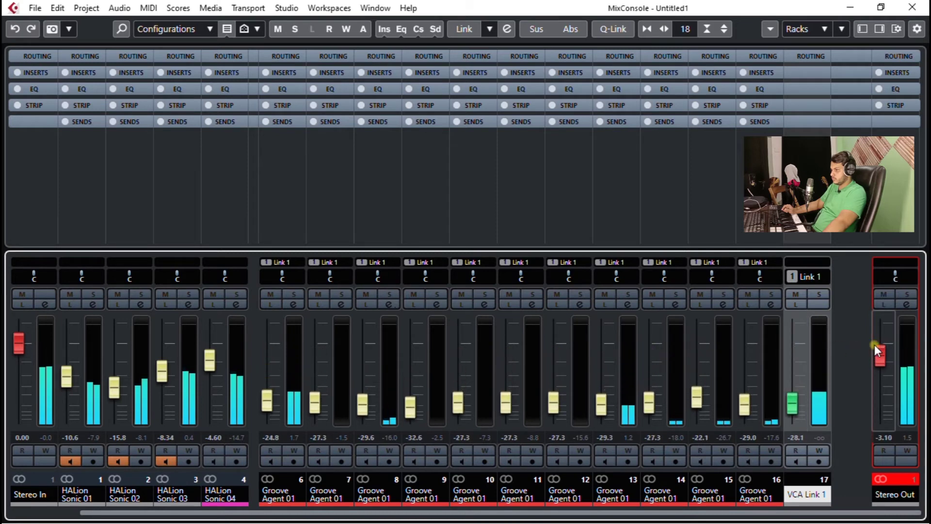
{"action": "scroll", "coordinate": [793, 406], "scroll_direction": "up", "scroll_amount": 5}
{"action": "scroll", "coordinate": [793, 406], "scroll_direction": "up", "scroll_amount": 10}
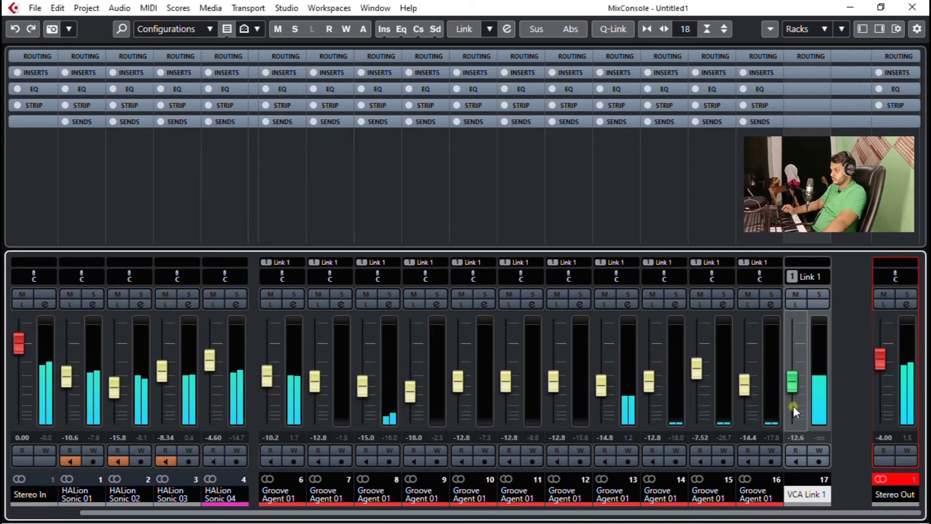
{"action": "scroll", "coordinate": [793, 406], "scroll_direction": "up", "scroll_amount": 2}
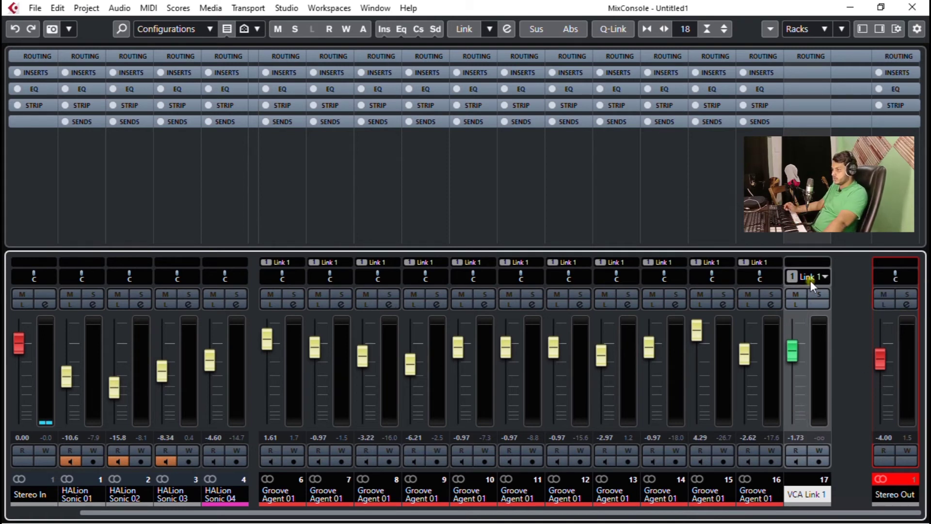
- Try linking volume, pan and EQ in the VCA fader's link group settings, clear the trial options, and discard the changes
{"action": "left_click", "coordinate": [824, 276]}
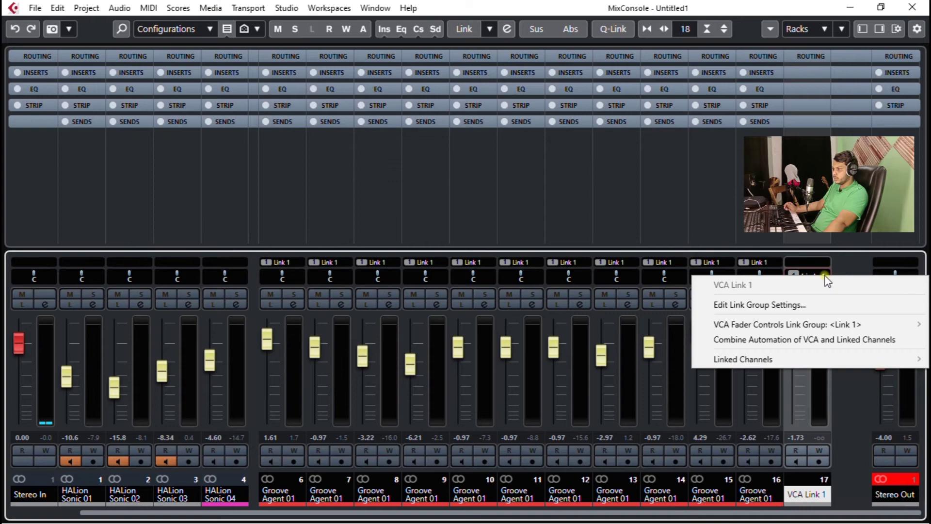
{"action": "left_click", "coordinate": [804, 304]}
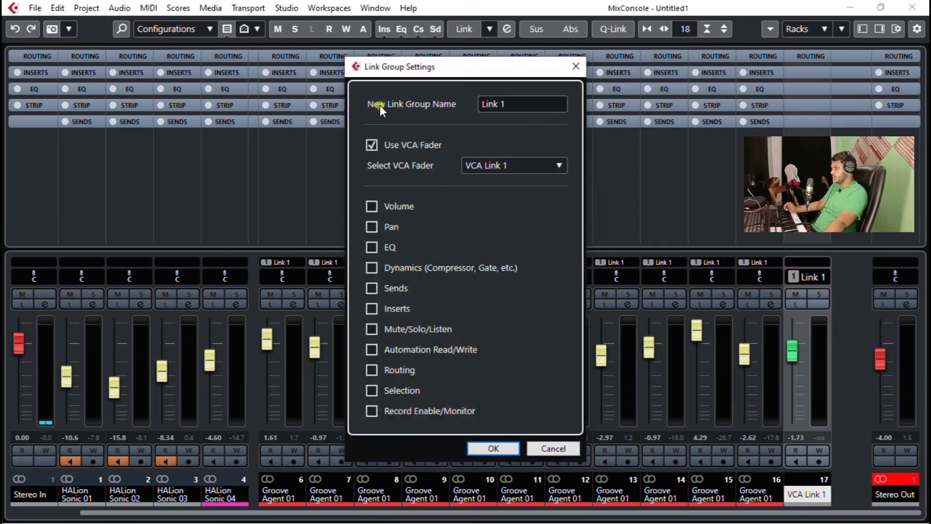
{"action": "left_click", "coordinate": [377, 214]}
{"action": "left_click", "coordinate": [372, 246]}
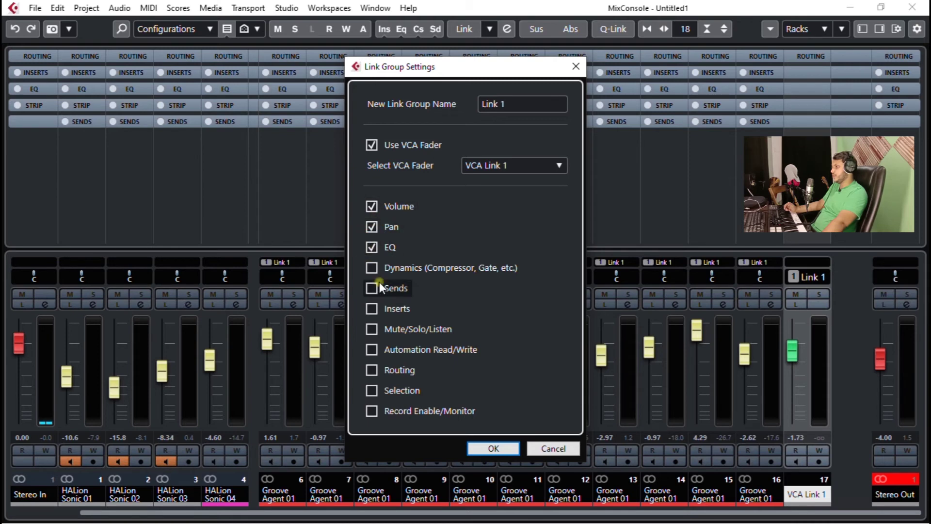
{"action": "left_click", "coordinate": [371, 269]}
{"action": "left_click", "coordinate": [372, 247]}
{"action": "left_click", "coordinate": [372, 226]}
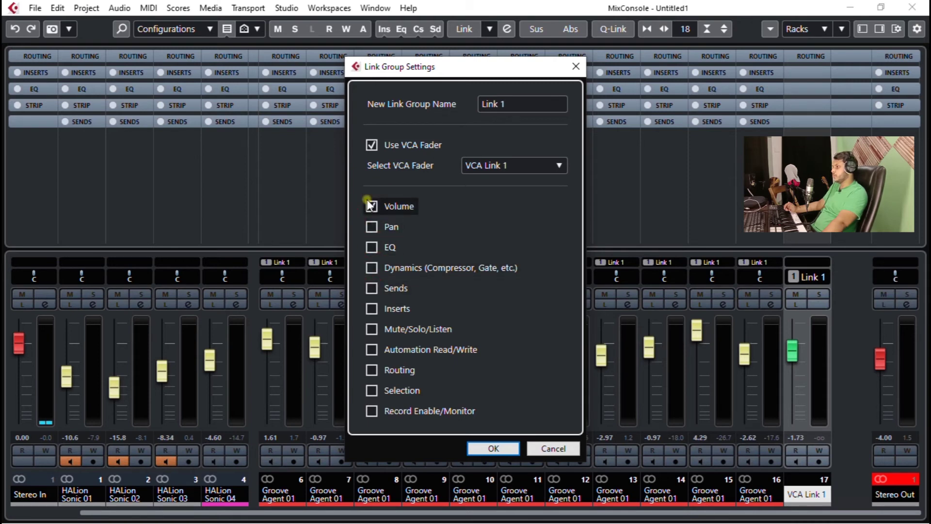
{"action": "left_click", "coordinate": [372, 206]}
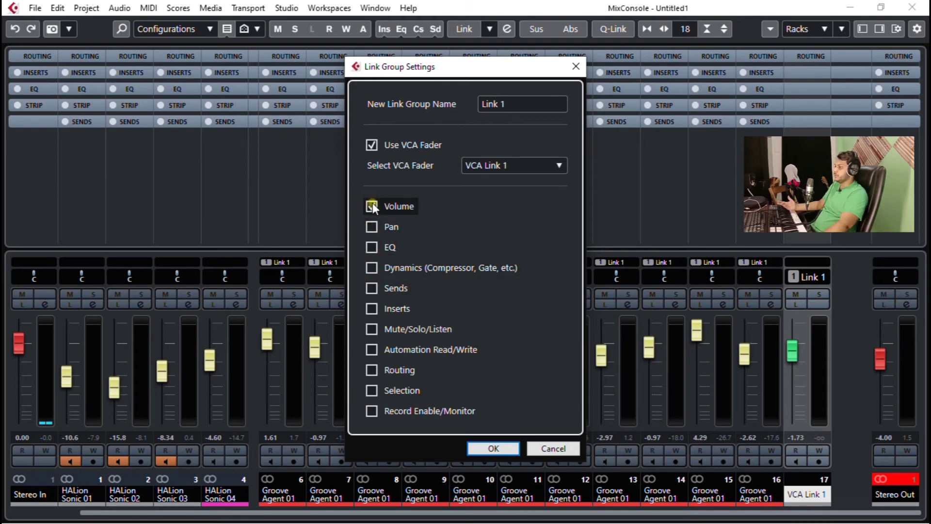
{"action": "left_click", "coordinate": [372, 206]}
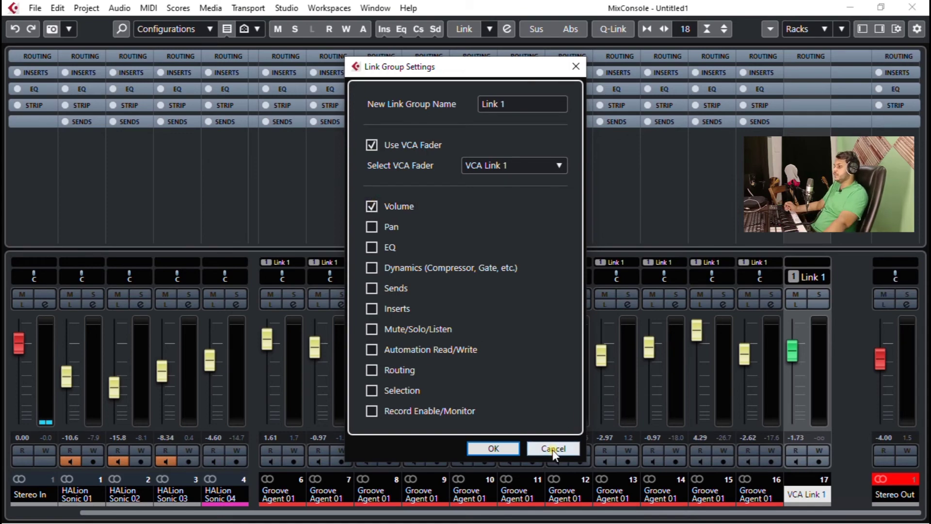
{"action": "left_click", "coordinate": [552, 448]}
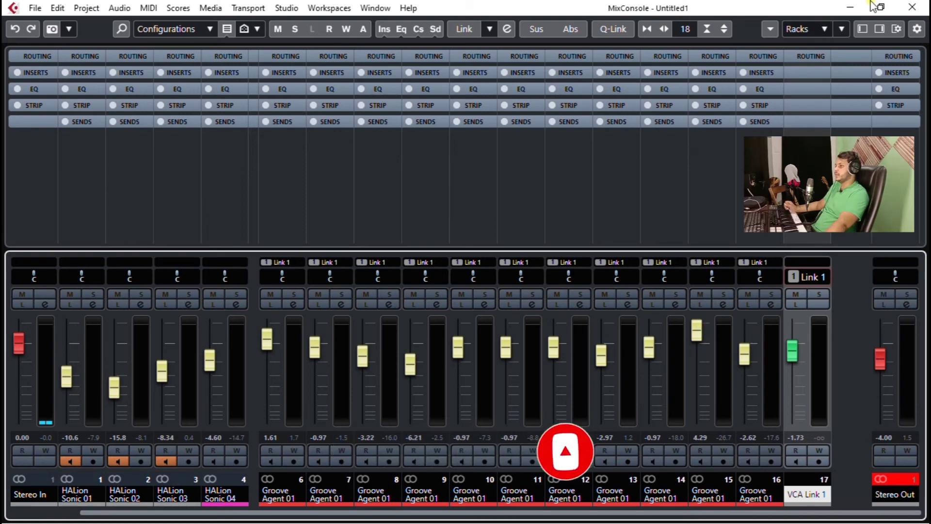
- Return to the Project window and look over the chord, HALion Sonic and Groove Agent tracks
{"action": "left_click", "coordinate": [856, 10]}
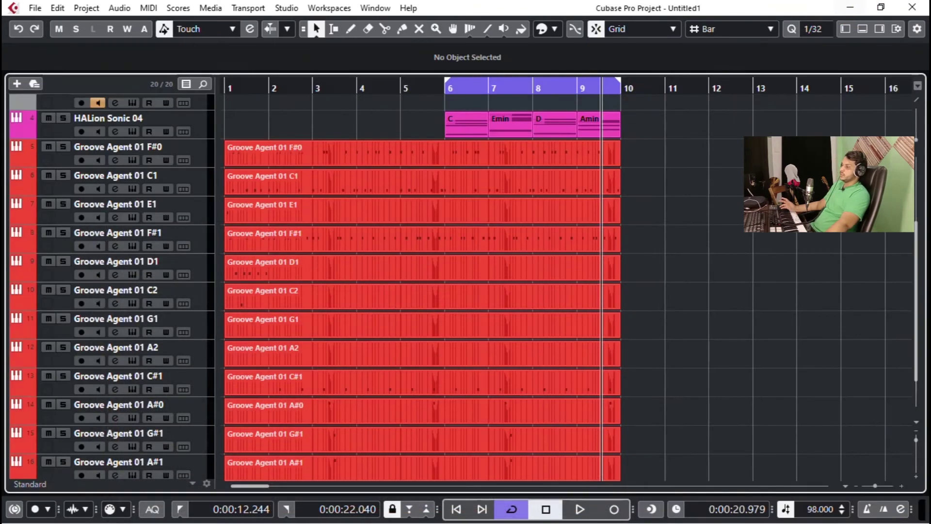
{"action": "left_click", "coordinate": [286, 8]}
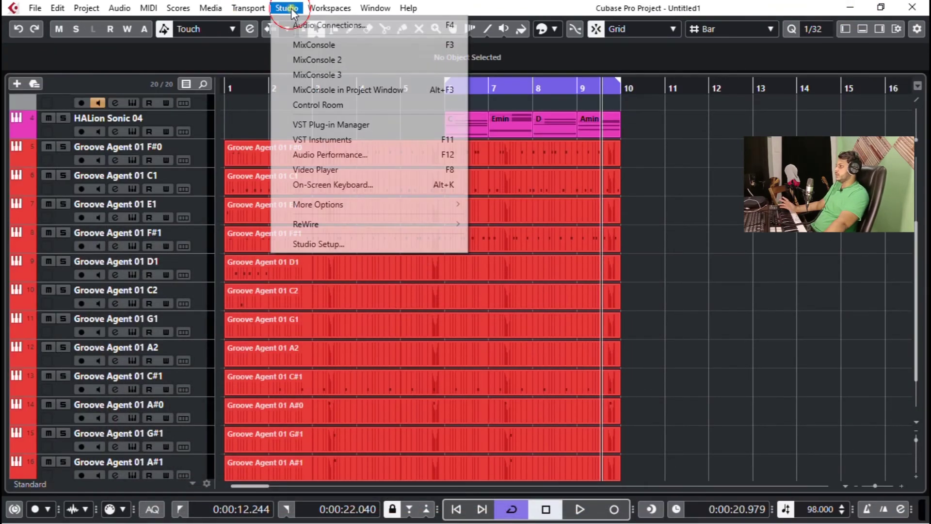
{"action": "key", "text": "Escape"}
{"action": "scroll", "coordinate": [717, 262], "scroll_direction": "up", "scroll_amount": 5}
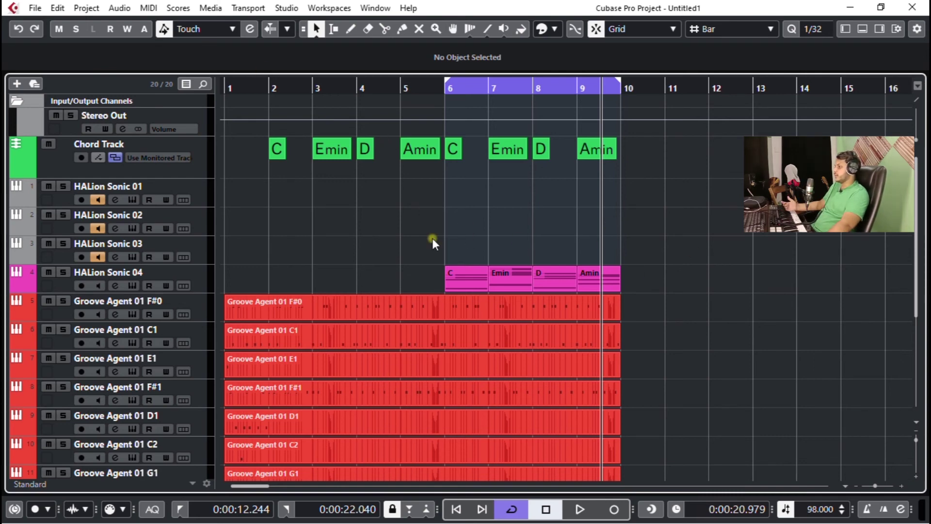
{"action": "scroll", "coordinate": [534, 257], "scroll_direction": "down", "scroll_amount": 5}
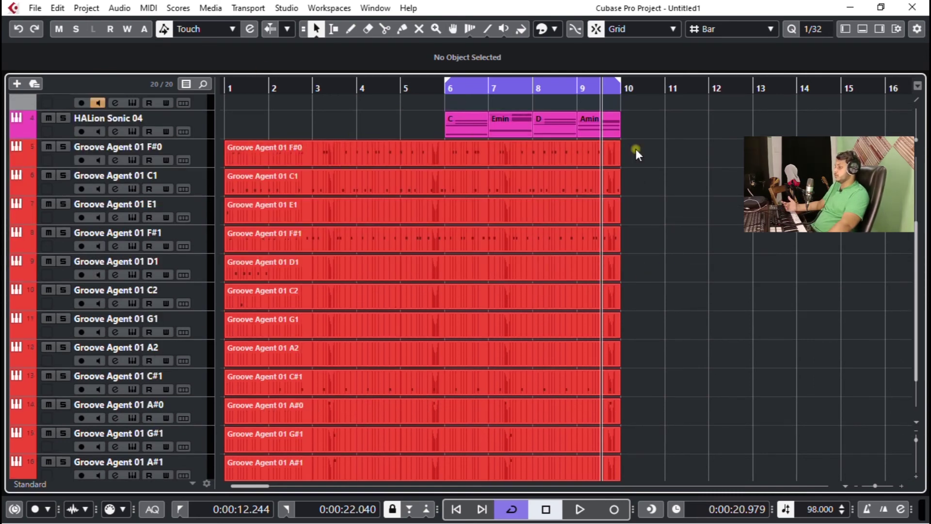
{"action": "left_click", "coordinate": [593, 277]}
{"action": "left_click", "coordinate": [679, 237]}
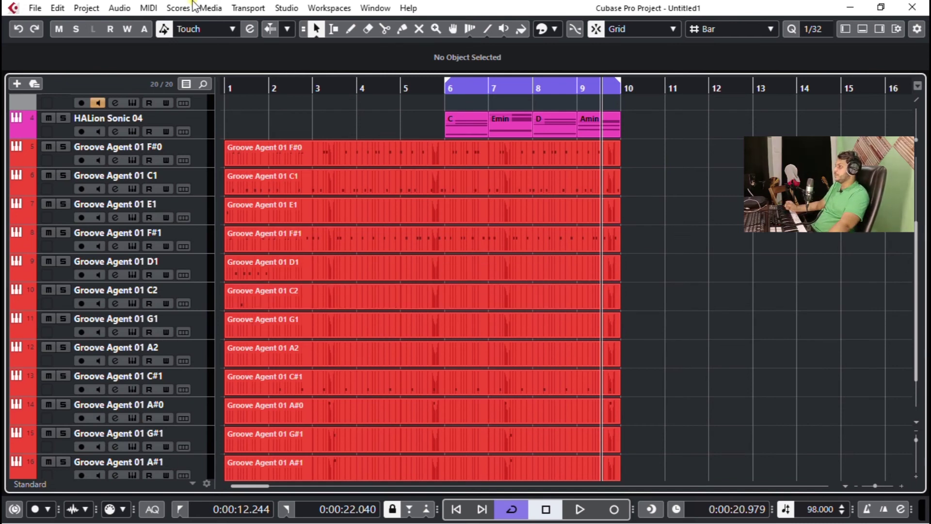
- Review the linked channels in the MixConsole, and return to the Project window to view the VCA track below the Groove Agent tracks
{"action": "left_click", "coordinate": [287, 8]}
{"action": "left_click", "coordinate": [298, 45]}
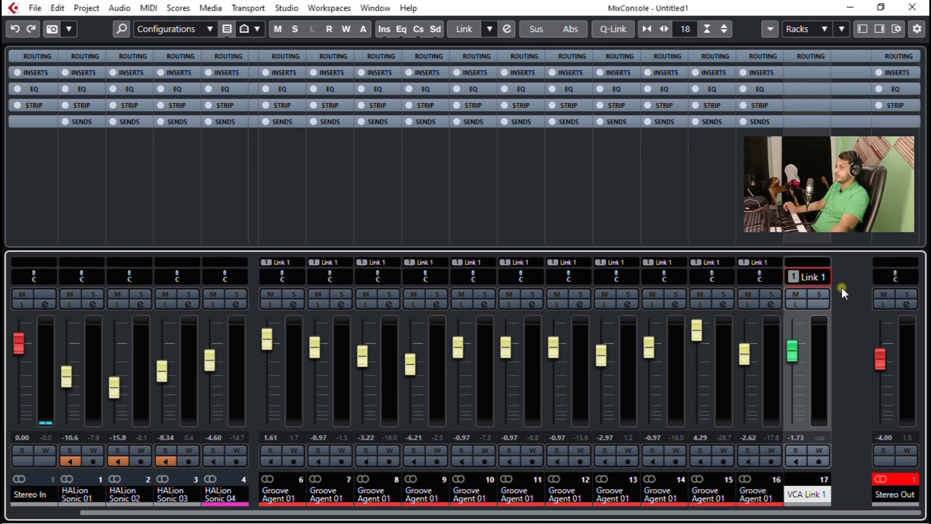
{"action": "left_click", "coordinate": [851, 7]}
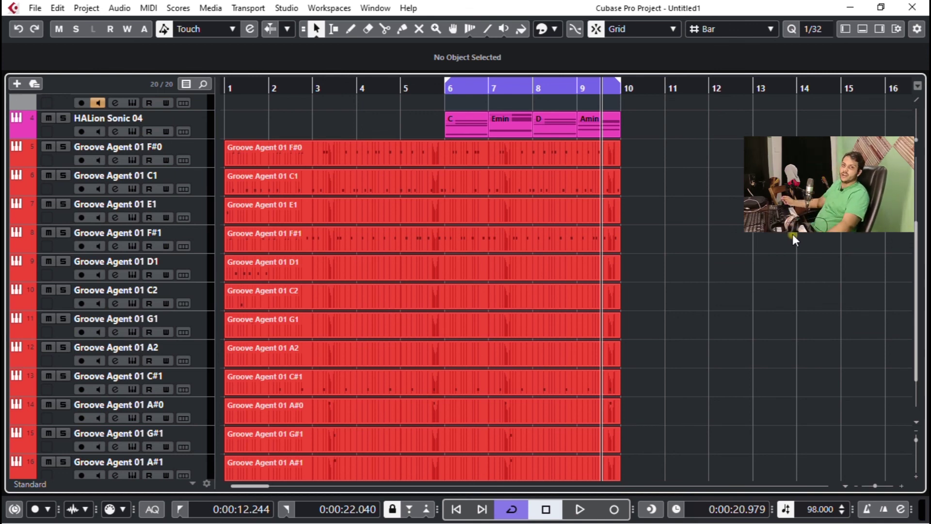
{"action": "scroll", "coordinate": [782, 237], "scroll_direction": "down", "scroll_amount": 2}
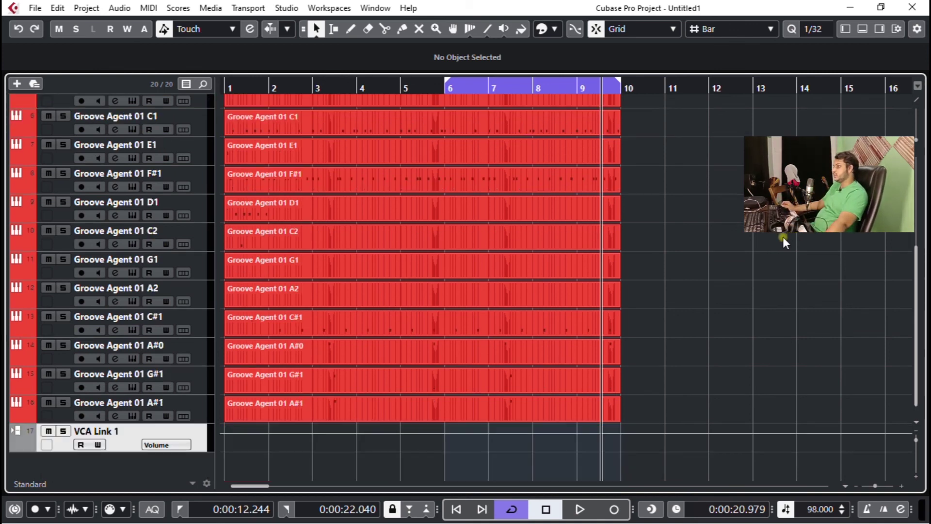
{"action": "scroll", "coordinate": [754, 257], "scroll_direction": "up", "scroll_amount": 5}
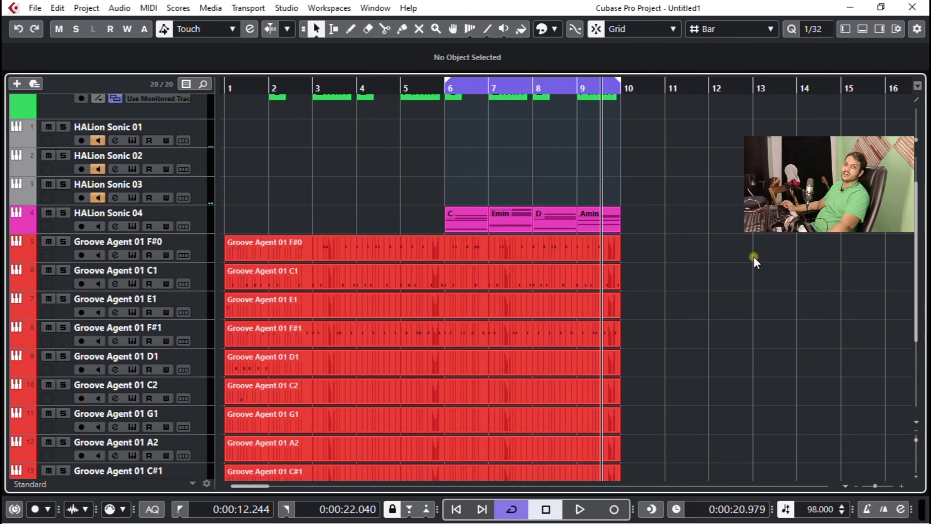